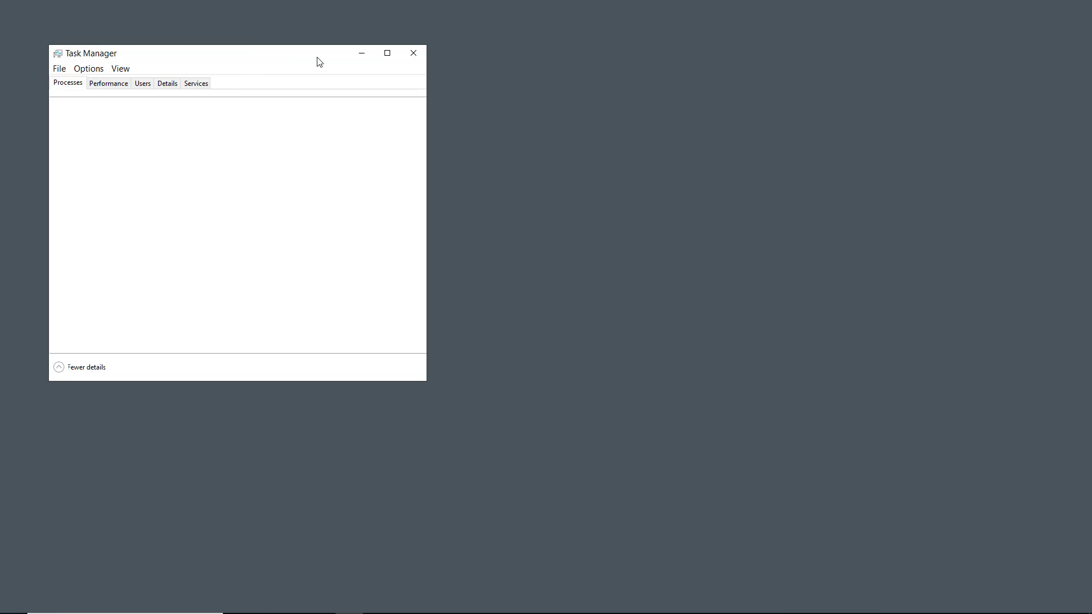
# Step: Maximize the Task Manager window and look at the Options menu
pyautogui.click(386, 55)
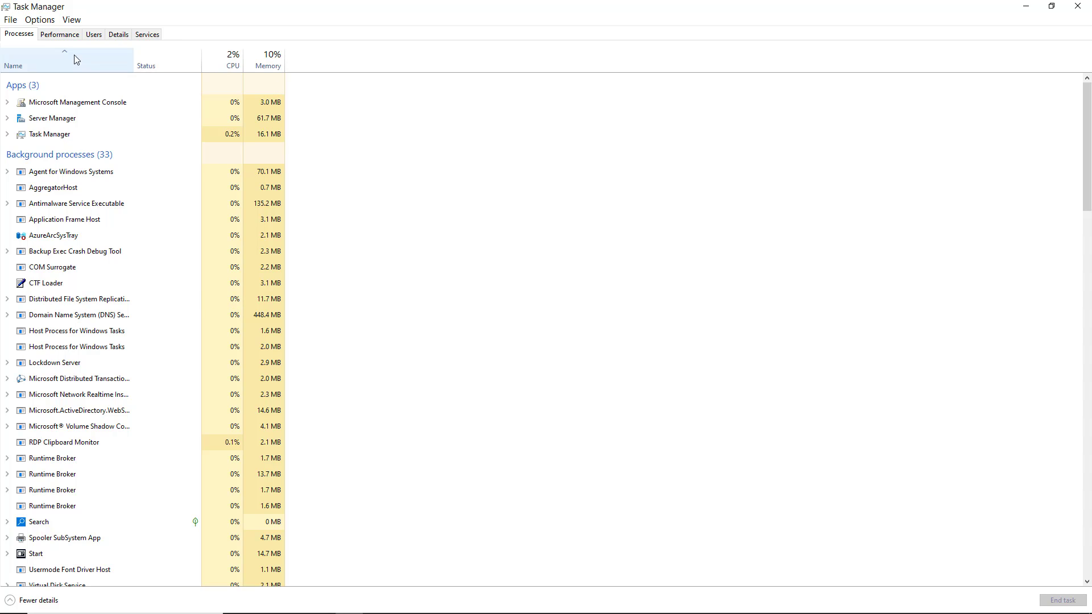
pyautogui.click(50, 21)
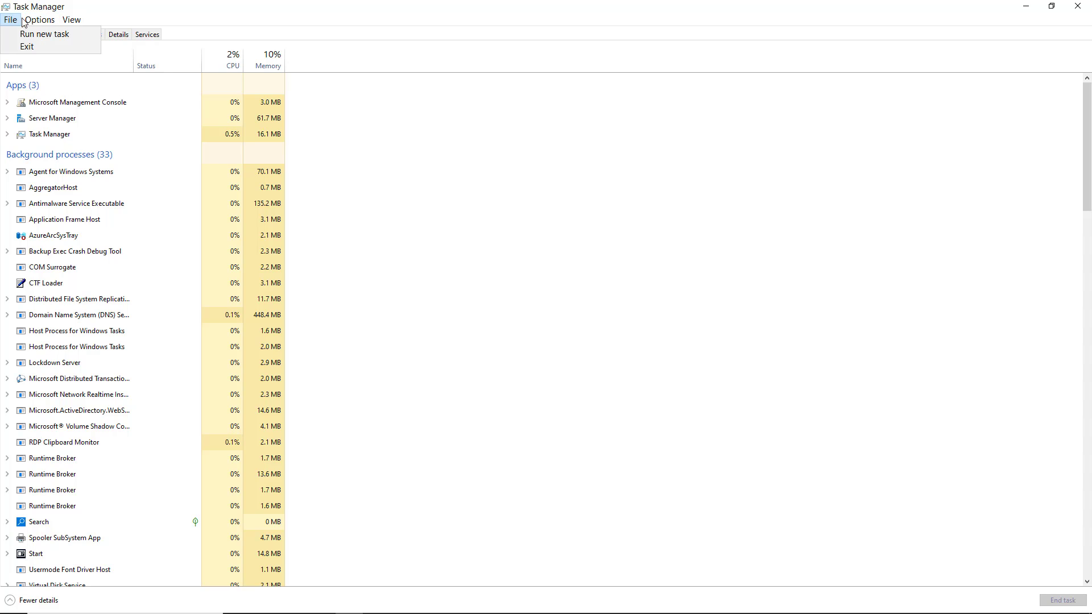
# Step: Add a PID column to the process list and sort the processes by PID ascending
pyautogui.click(349, 34)
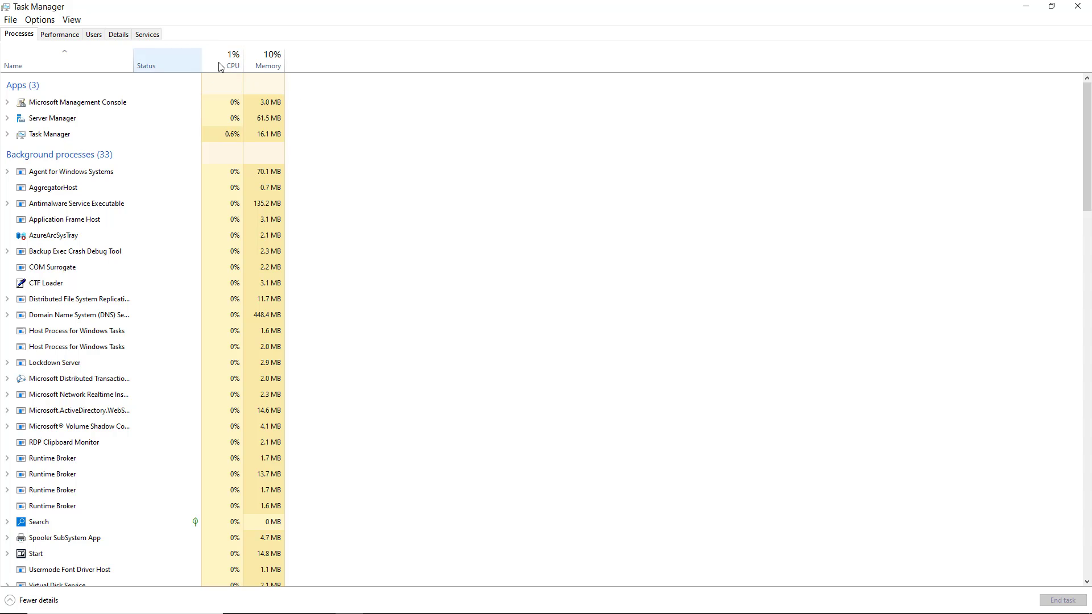
pyautogui.rightClick(190, 63)
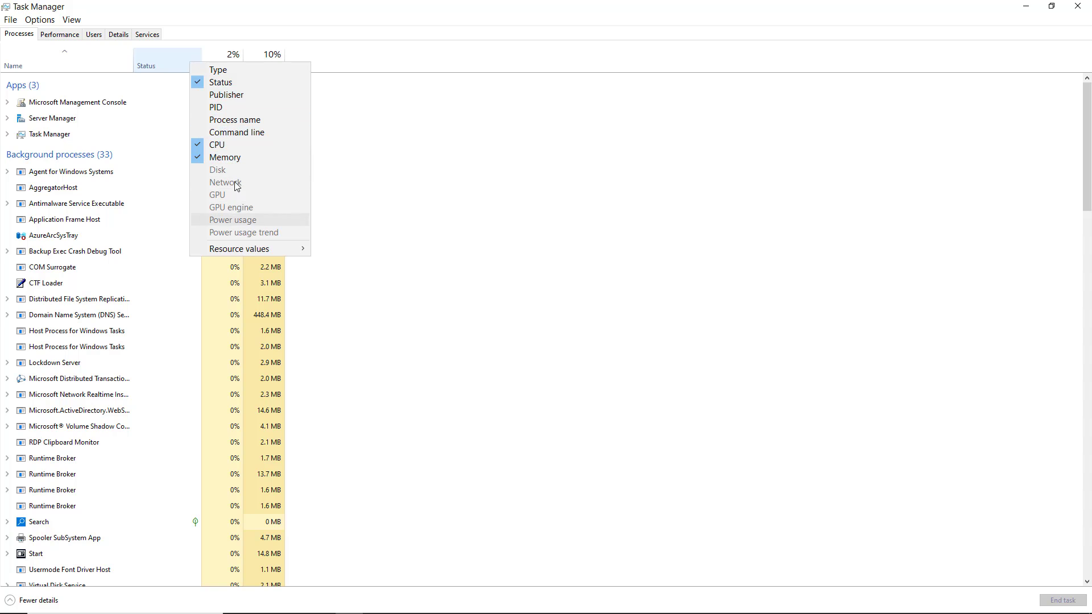
pyautogui.click(237, 108)
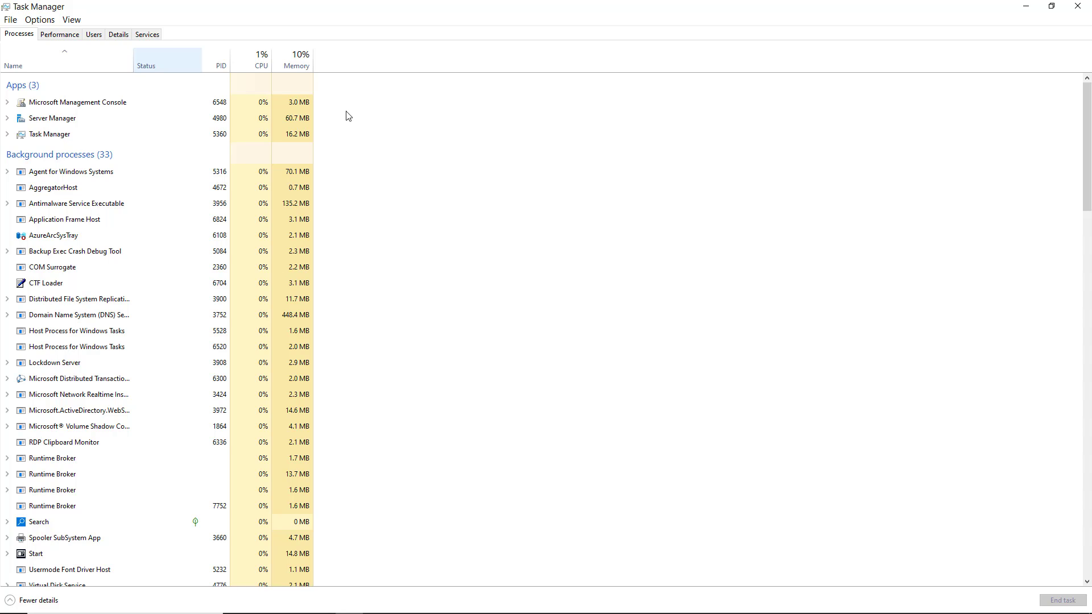
pyautogui.click(219, 69)
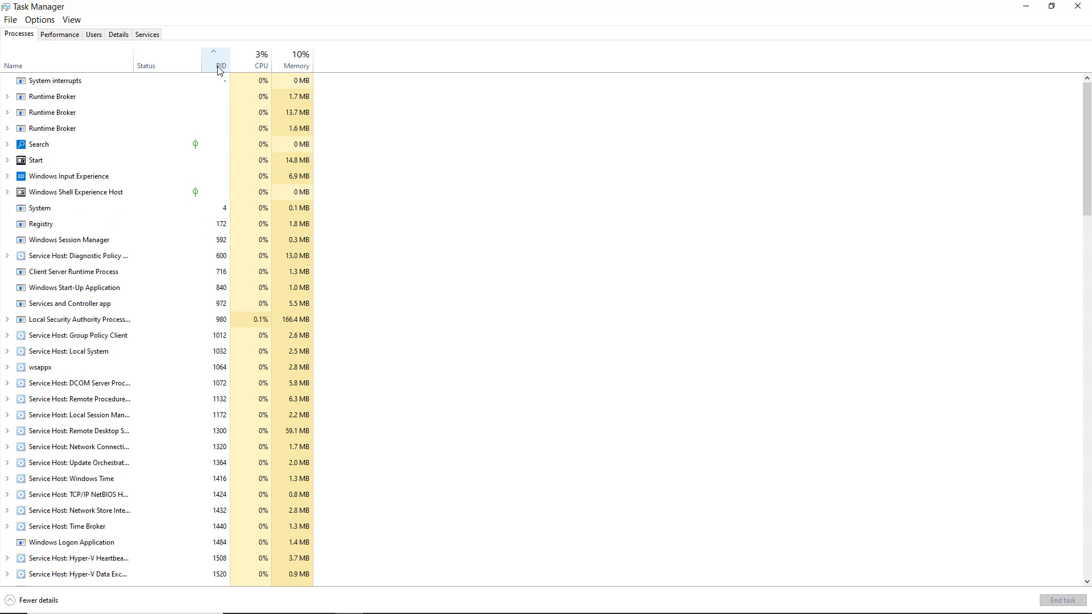
pyautogui.scroll(-1, 402, 251)
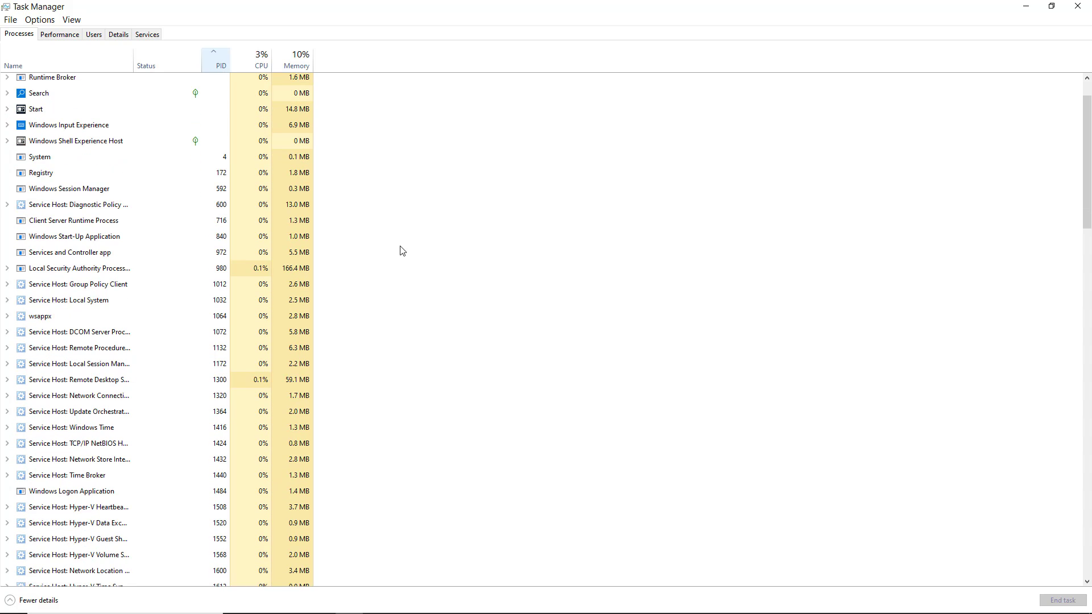
pyautogui.scroll(-1, 402, 250)
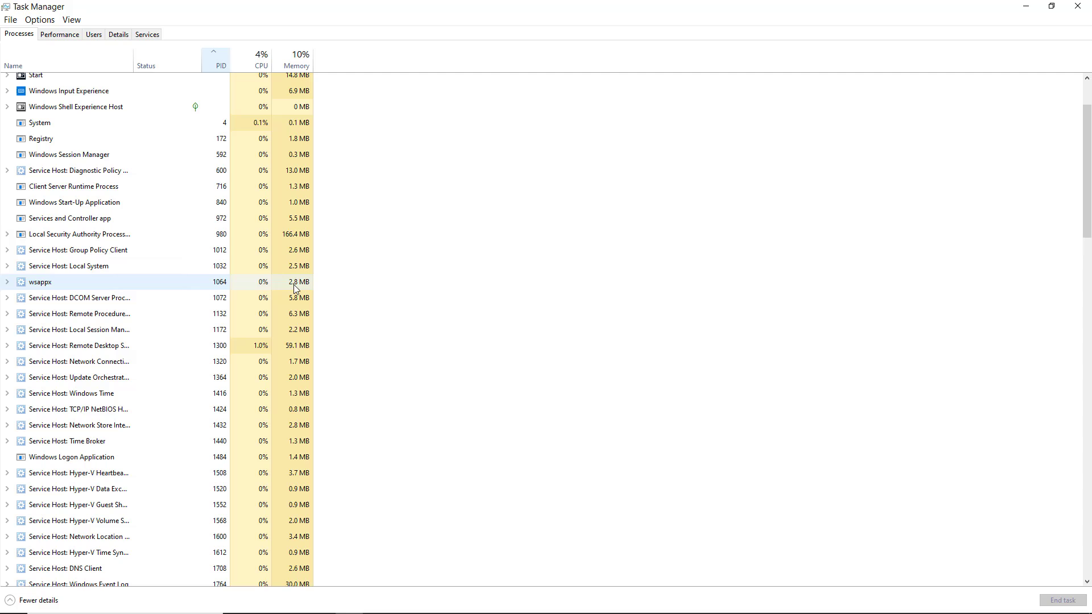
pyautogui.scroll(2, 423, 261)
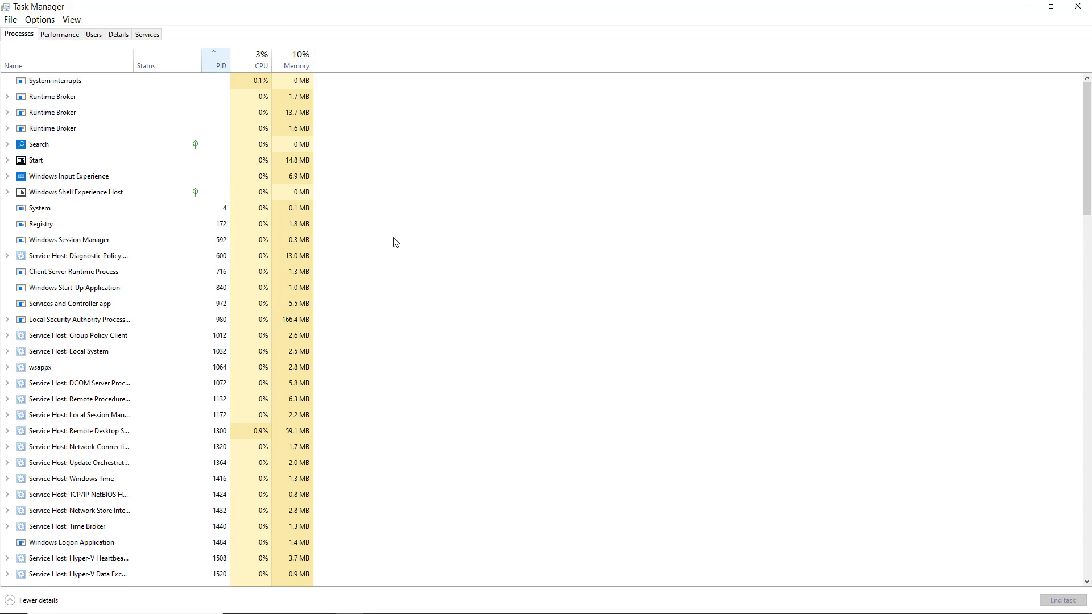
# Step: Browse the Memory and Ethernet performance graphs, ending back on the CPU graph
pyautogui.click(60, 35)
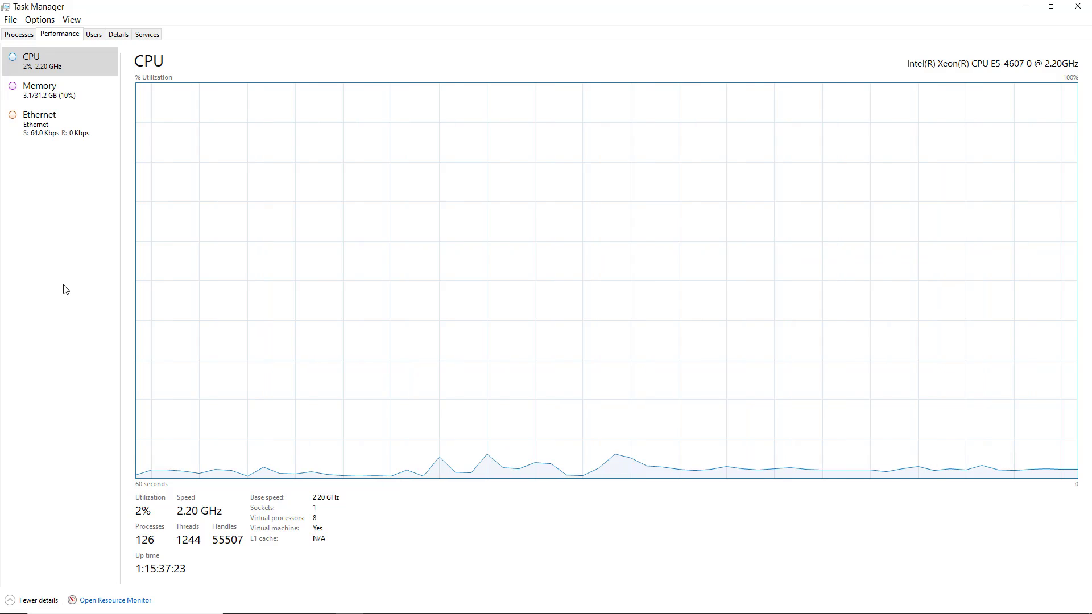
pyautogui.click(43, 102)
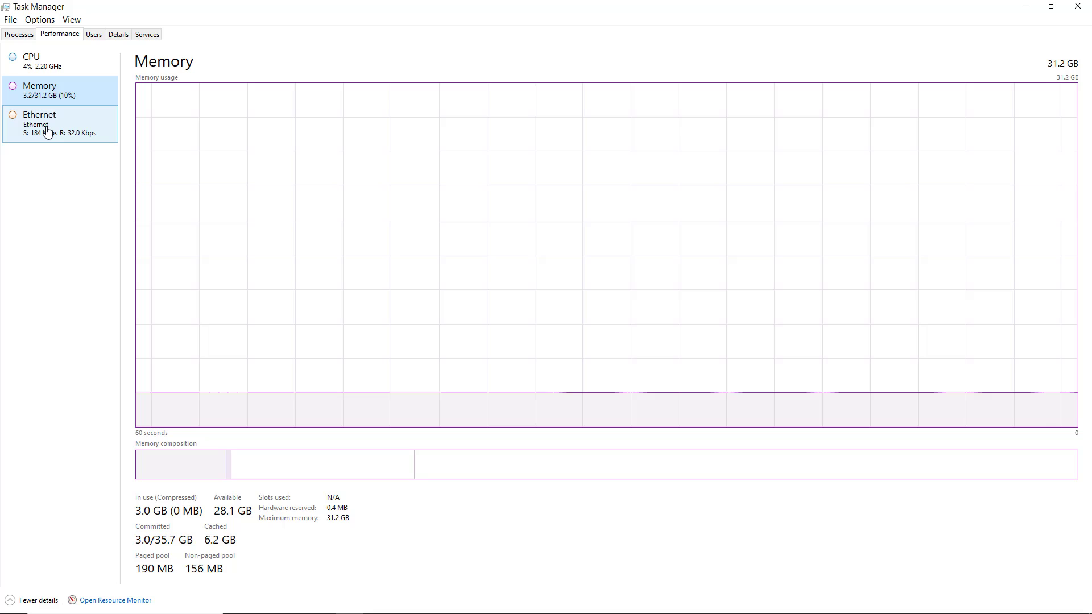
pyautogui.click(47, 130)
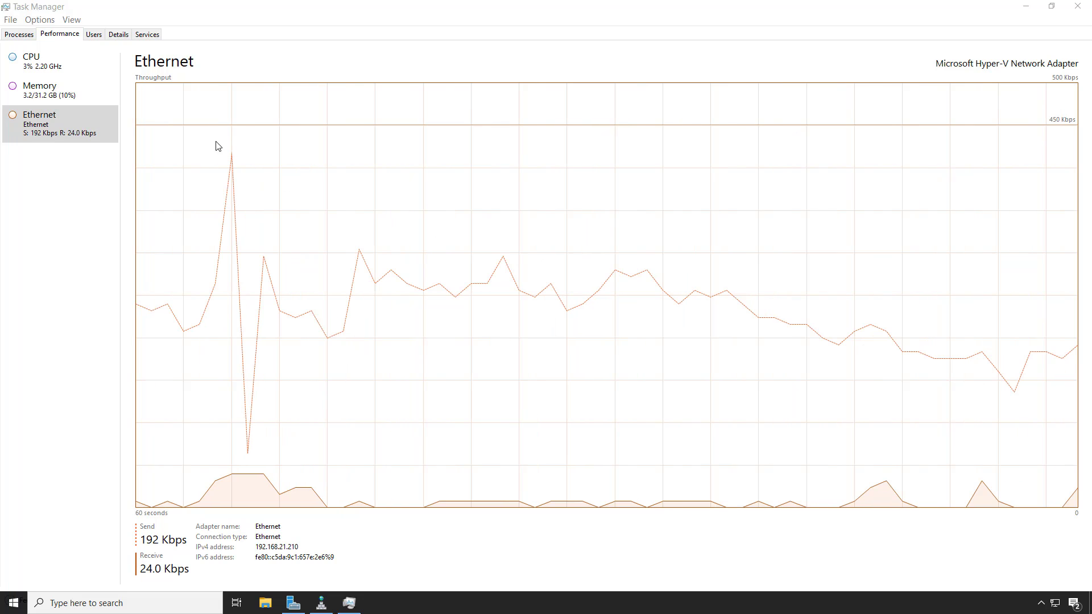
pyautogui.click(55, 70)
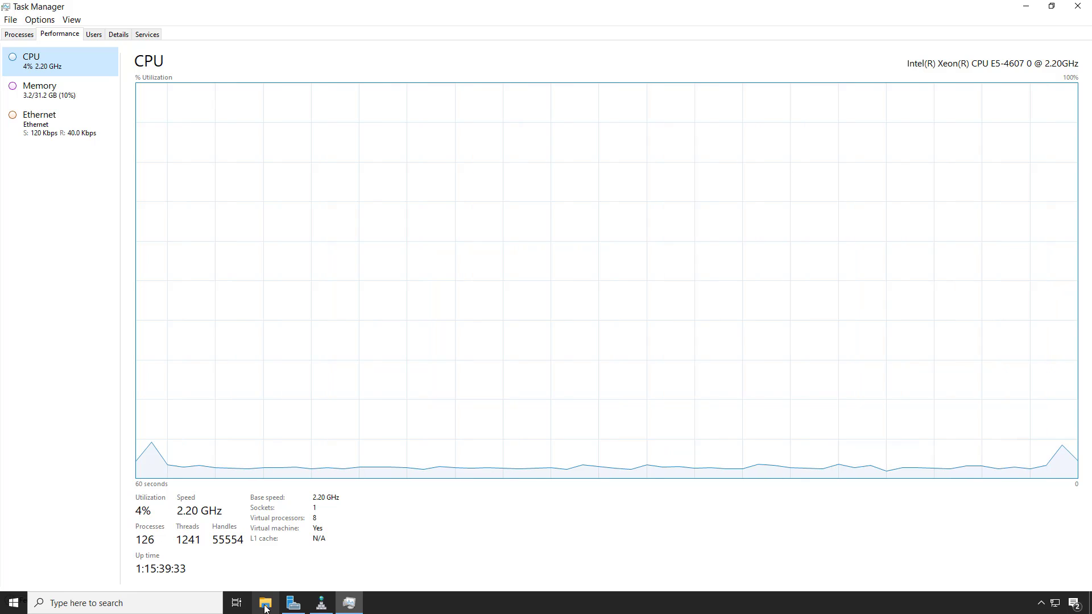
# Step: In DNS Manager, expand _msdcs.mydomain.int and gc to view _tcp records, then minimize it
pyautogui.click(322, 604)
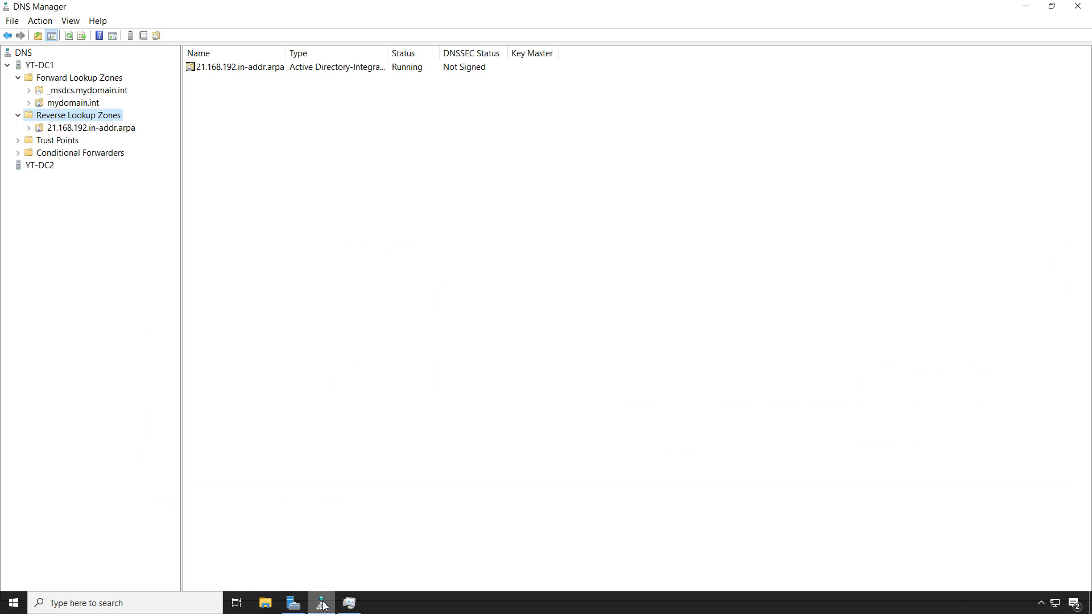
pyautogui.doubleClick(65, 92)
pyautogui.doubleClick(65, 128)
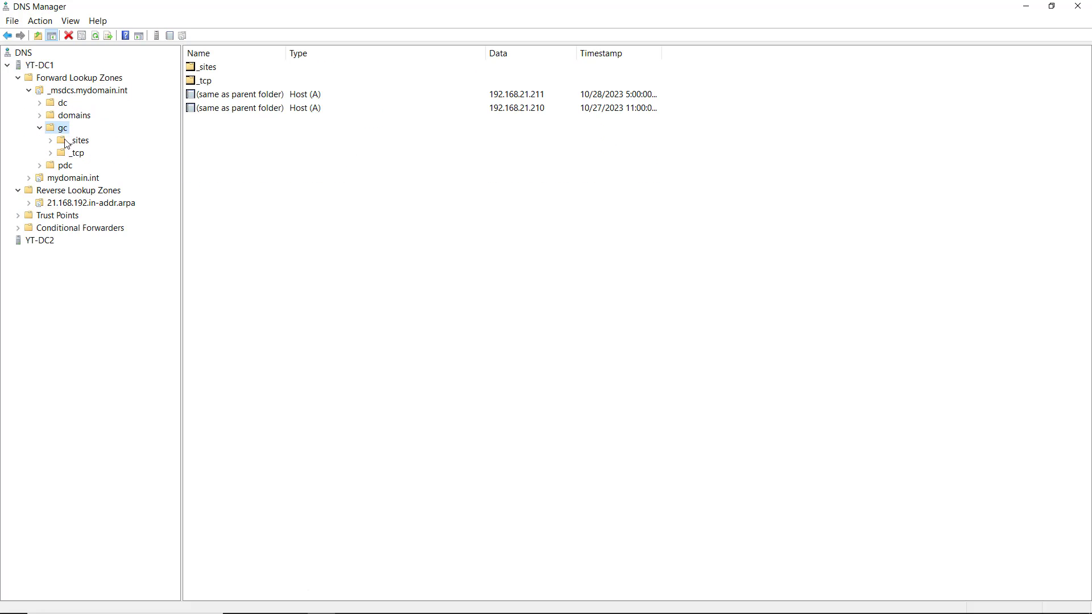
pyautogui.click(71, 154)
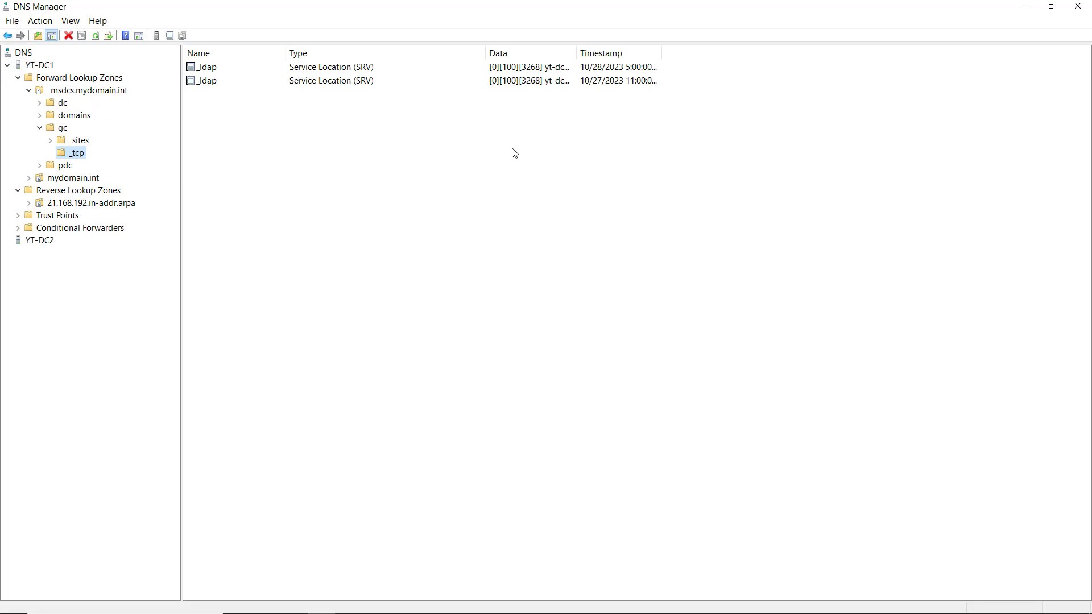
pyautogui.click(1026, 6)
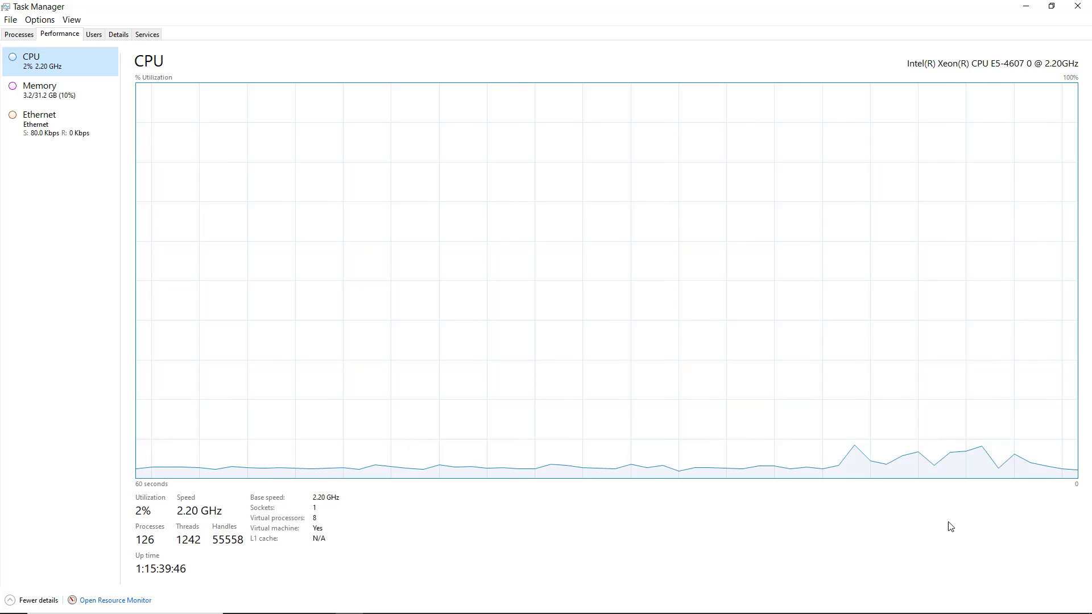
pyautogui.click(199, 116)
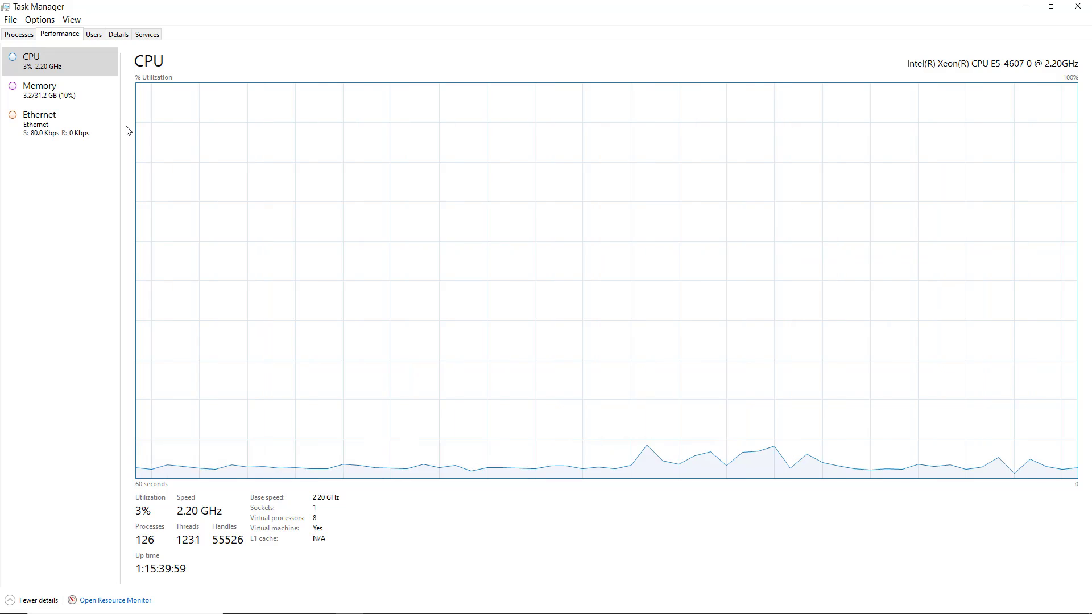
# Step: Expand the Administrator user on the Users tab to show its 27 processes, then open Details
pyautogui.click(93, 35)
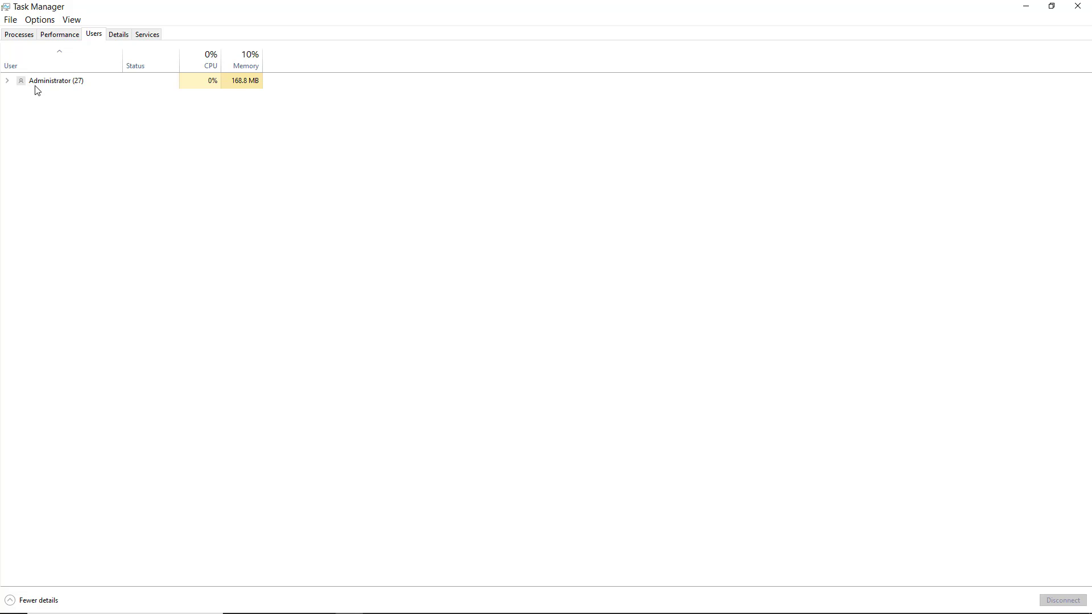
pyautogui.click(7, 81)
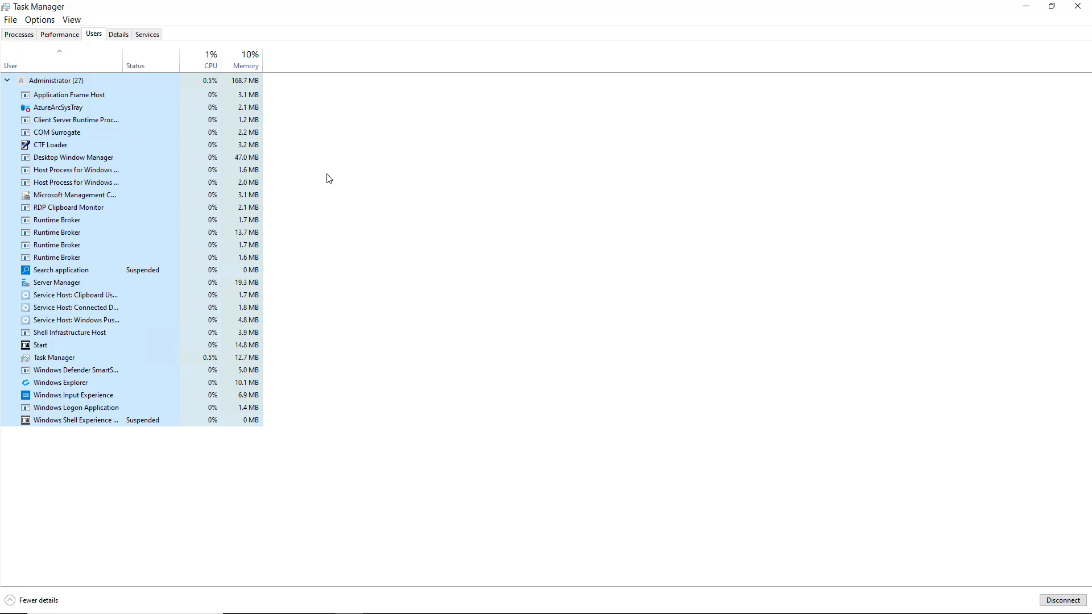
pyautogui.click(117, 37)
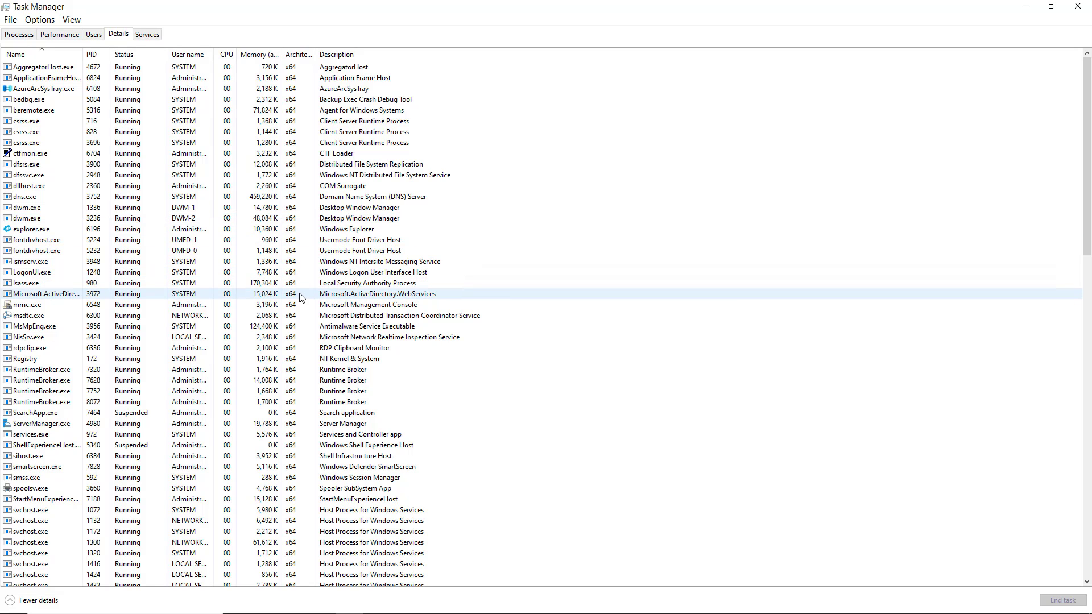
# Step: Scroll through the Details list, then return to the Processes tab
pyautogui.scroll(-11, 301, 298)
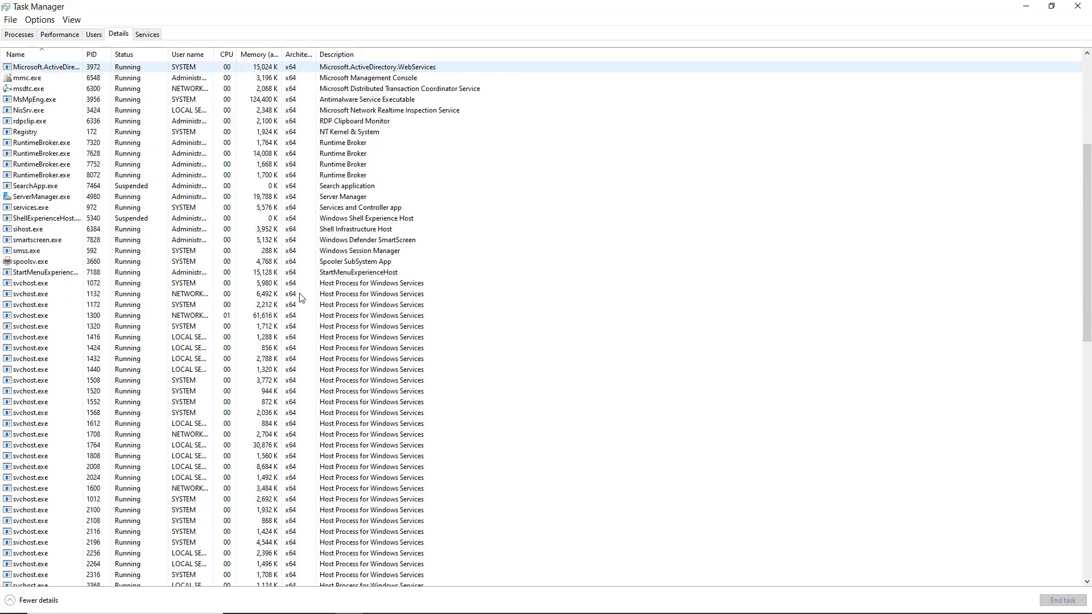
pyautogui.scroll(-4, 301, 297)
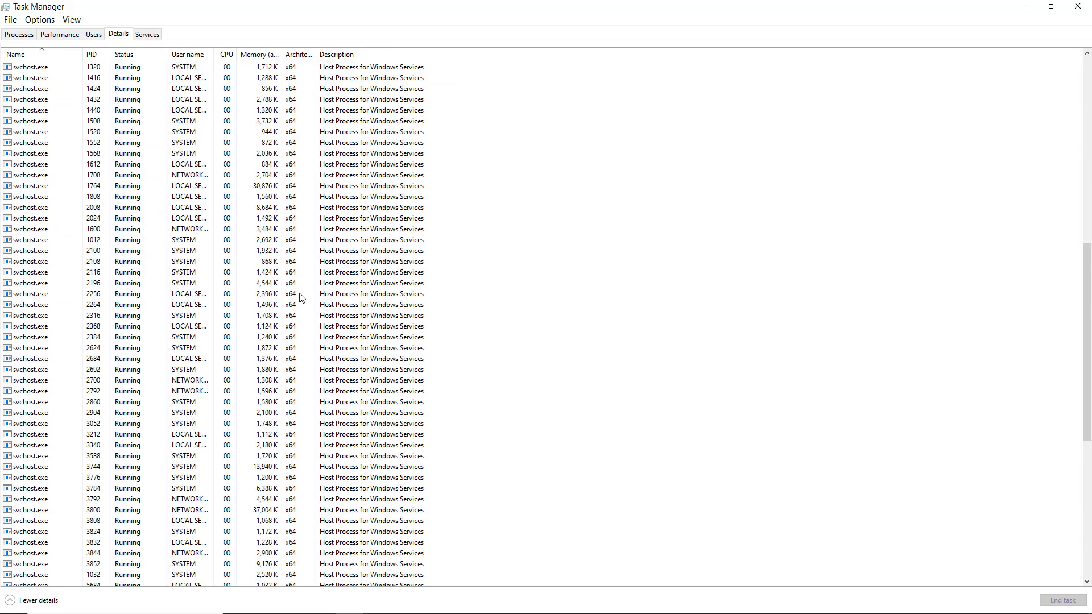
pyautogui.scroll(15, 302, 297)
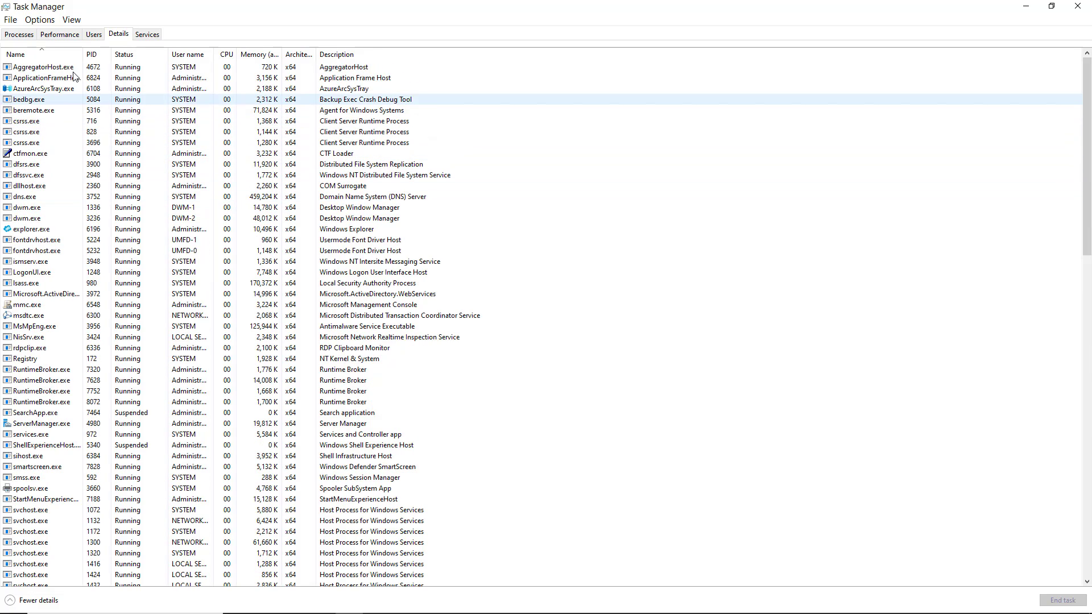
pyautogui.click(15, 35)
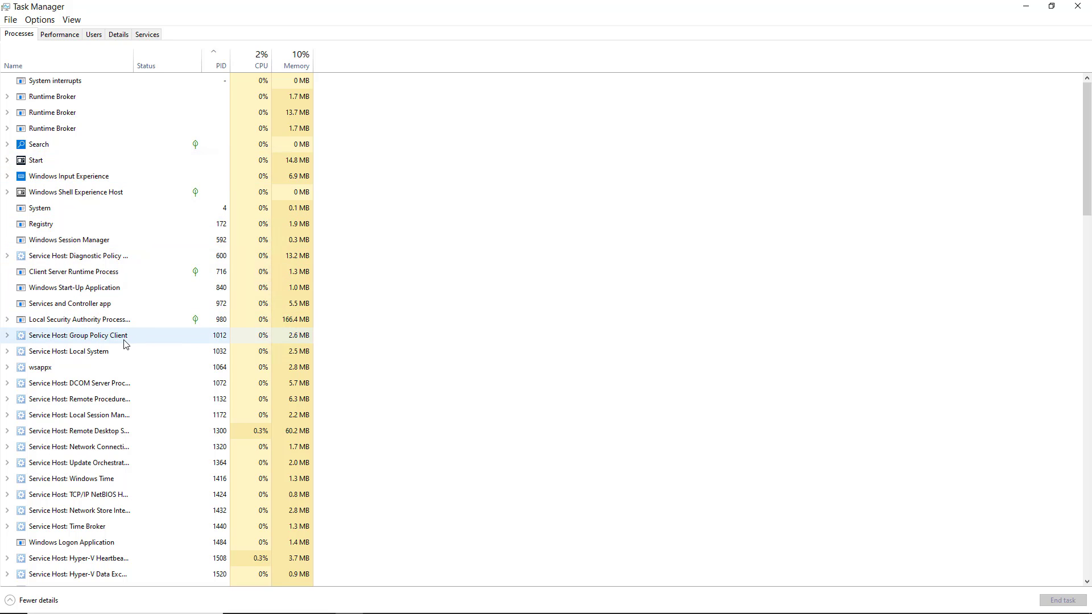
# Step: Jump from the Service Host: Local System group to its svchost.exe process in Details
pyautogui.click(147, 352)
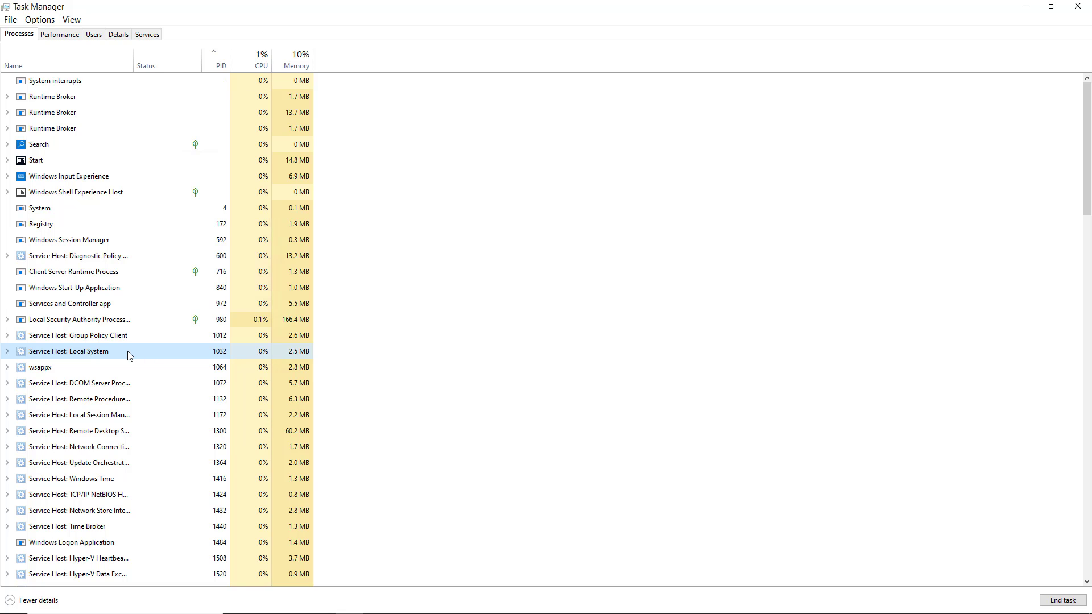
pyautogui.rightClick(129, 355)
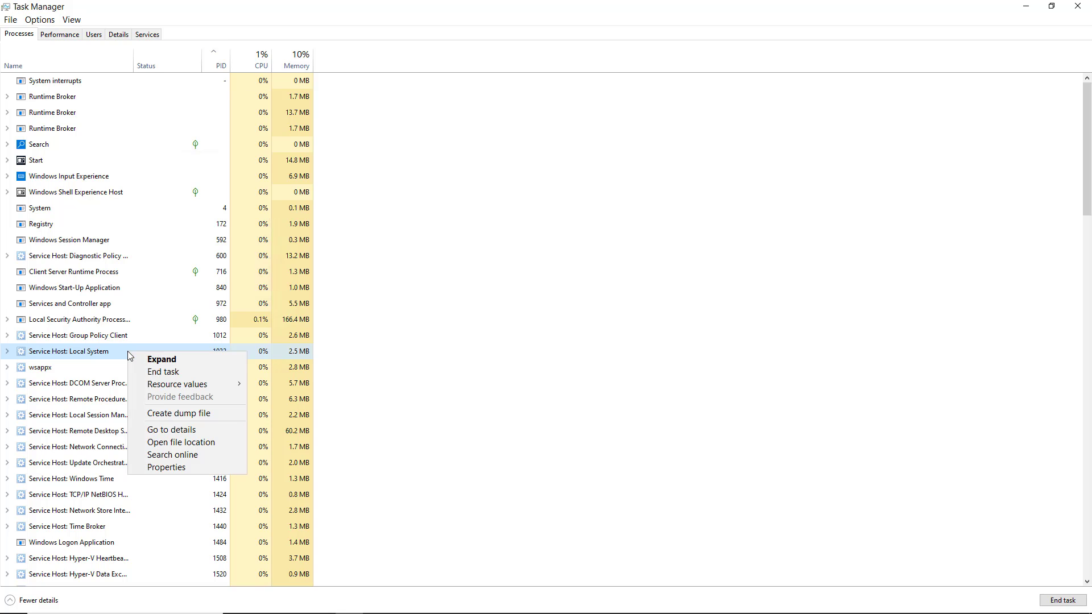
pyautogui.click(180, 431)
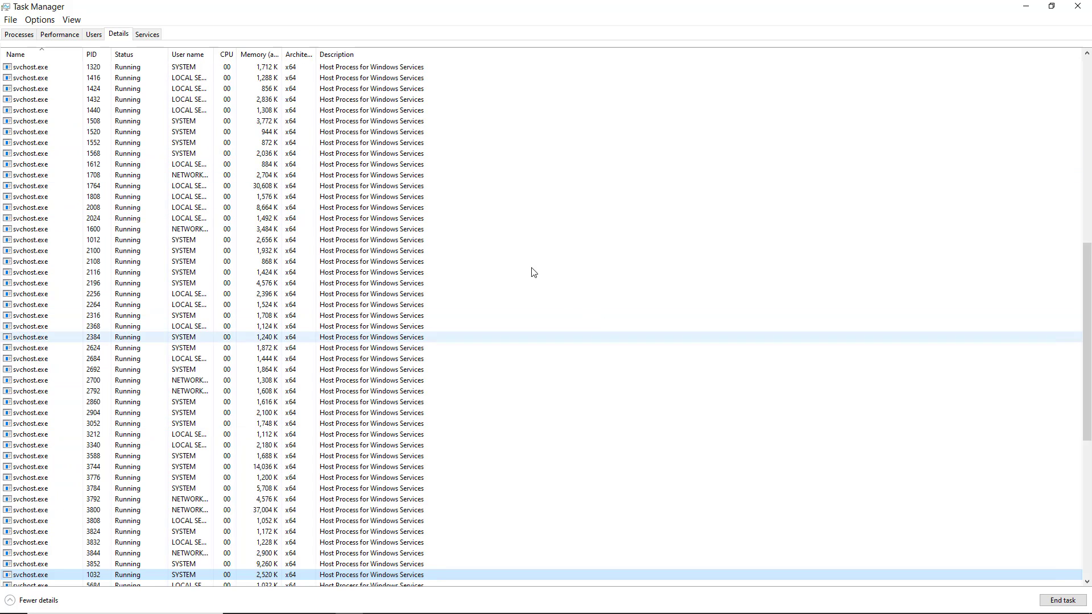
# Step: Show the services hosted by svchost.exe PID 1032, such as RasMan
pyautogui.scroll(-7, 533, 273)
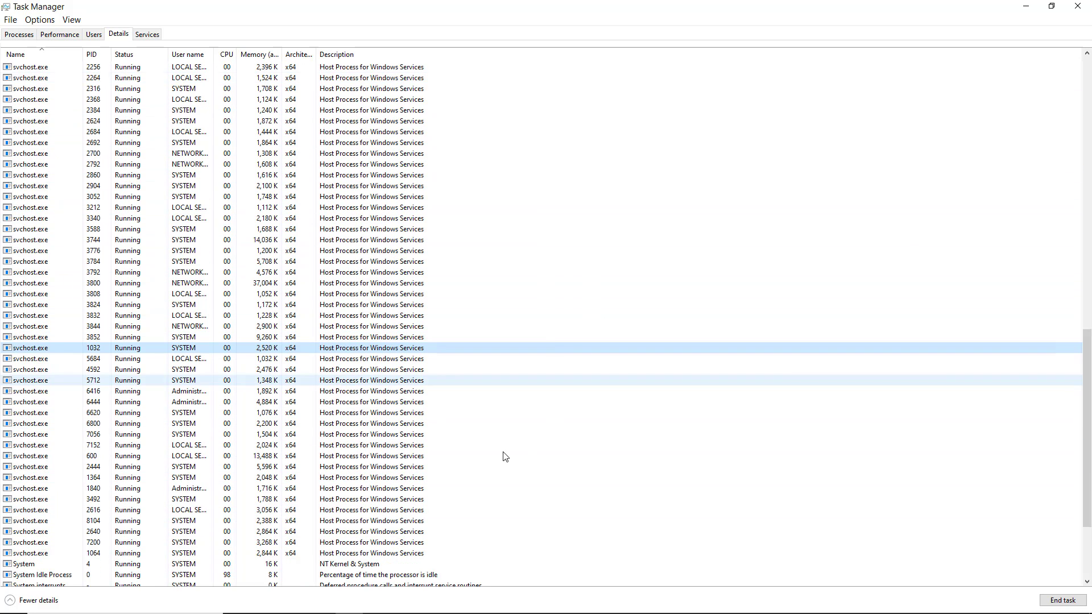
pyautogui.scroll(-3, 222, 398)
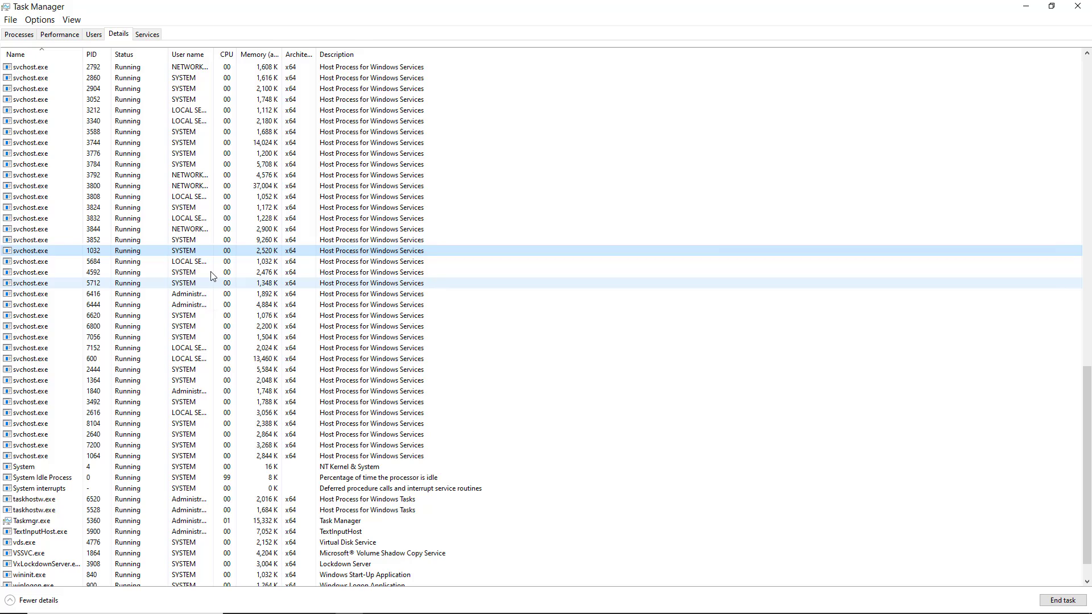
pyautogui.rightClick(165, 251)
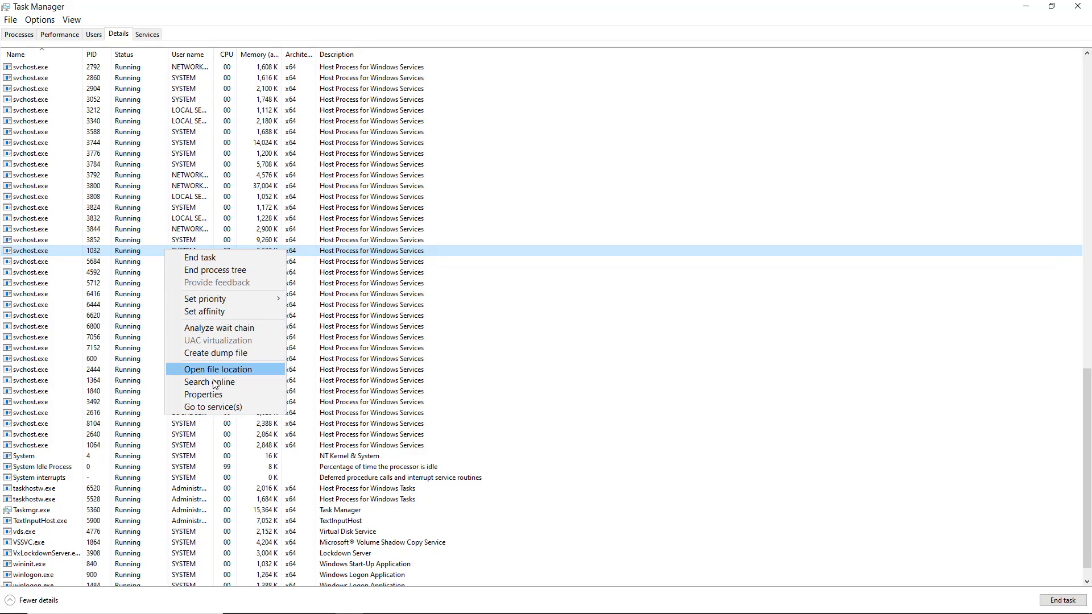
pyautogui.click(220, 409)
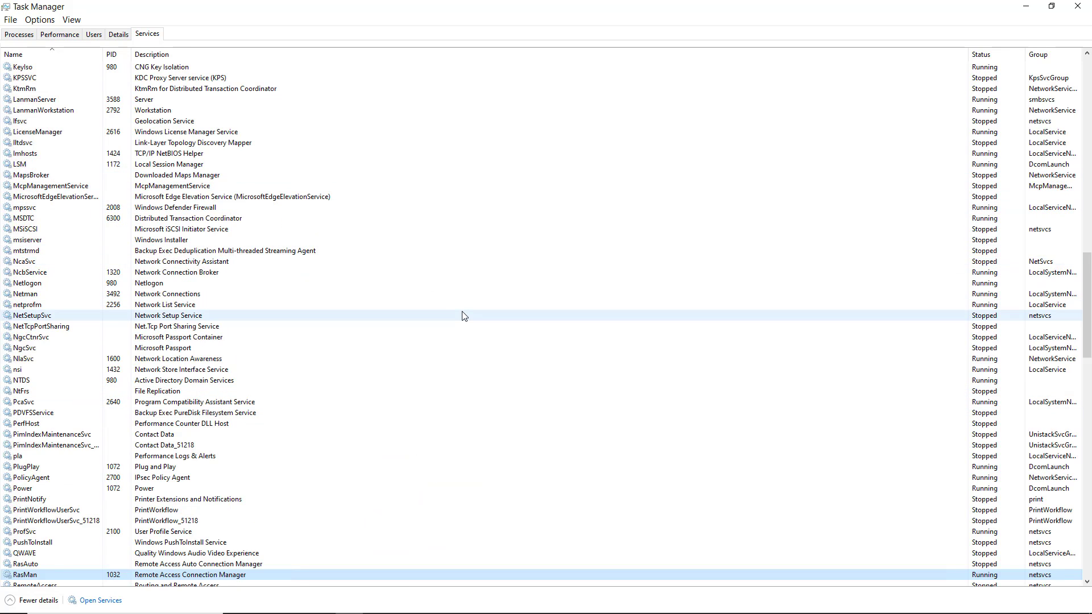
pyautogui.scroll(-4, 464, 316)
pyautogui.scroll(-5, 463, 317)
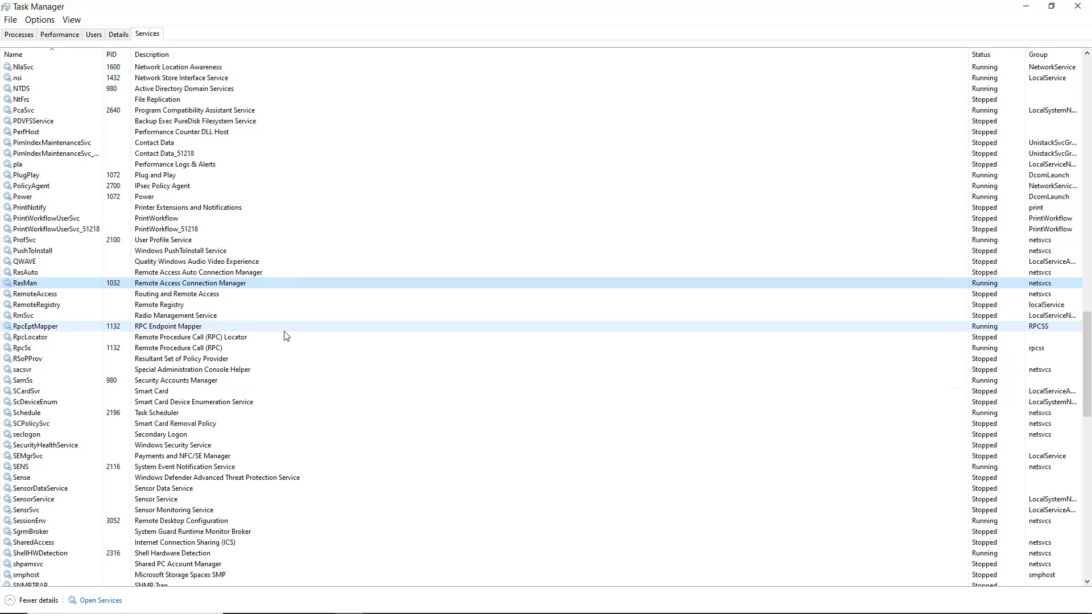
pyautogui.click(119, 36)
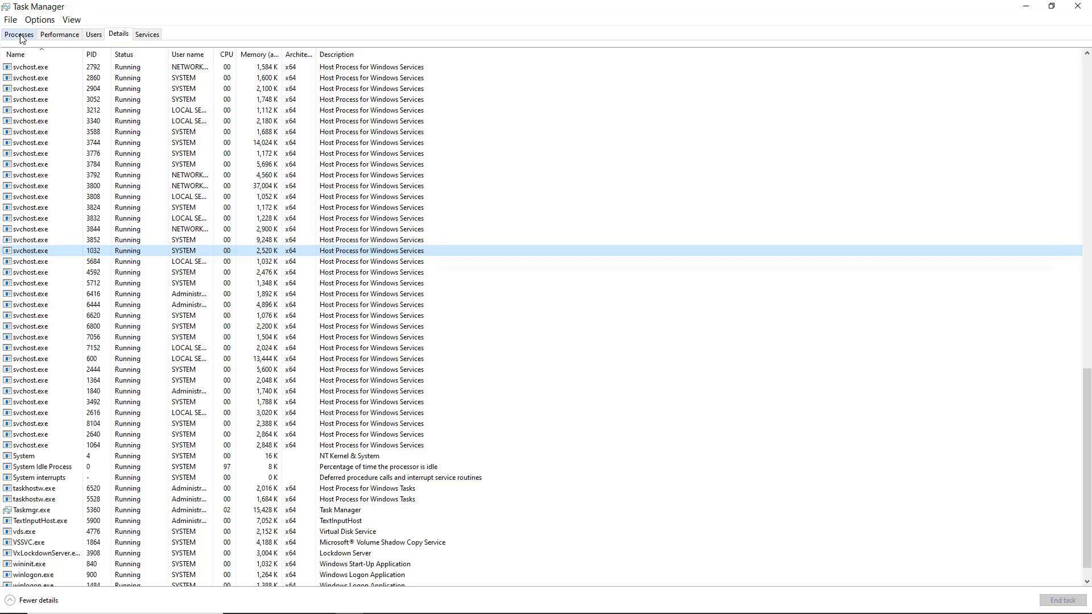
pyautogui.click(21, 36)
pyautogui.click(148, 35)
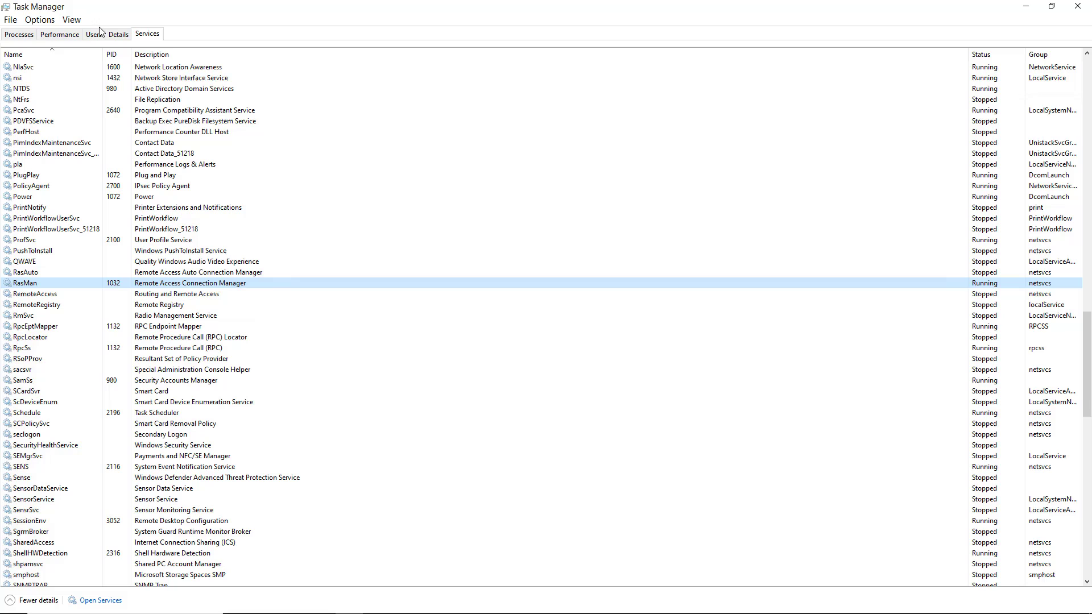
# Step: End the svchost.exe process with PID 1032 after checking which services it runs
pyautogui.click(119, 35)
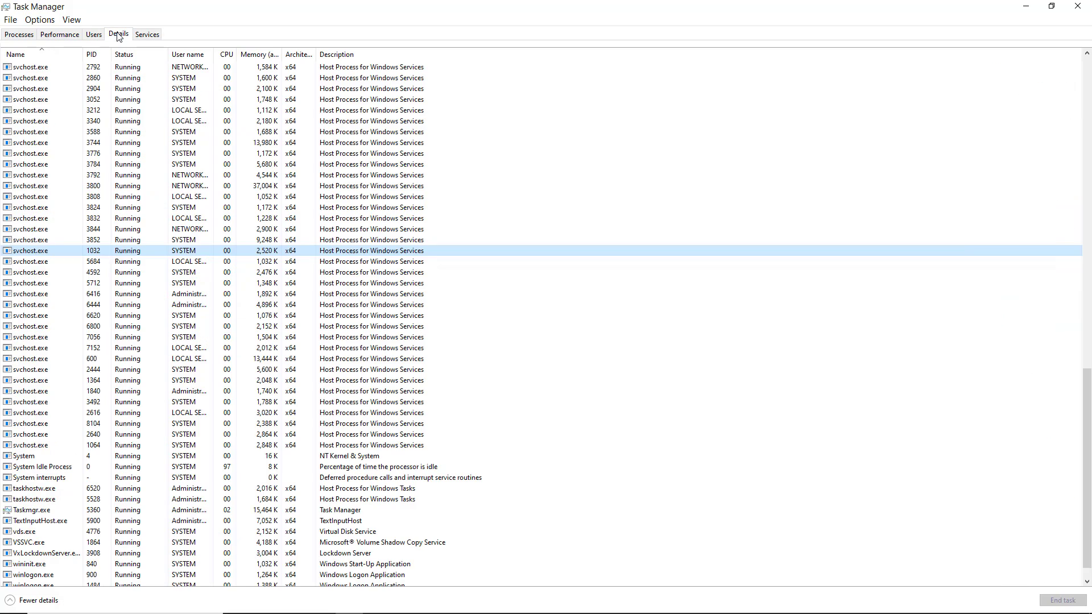
pyautogui.rightClick(309, 253)
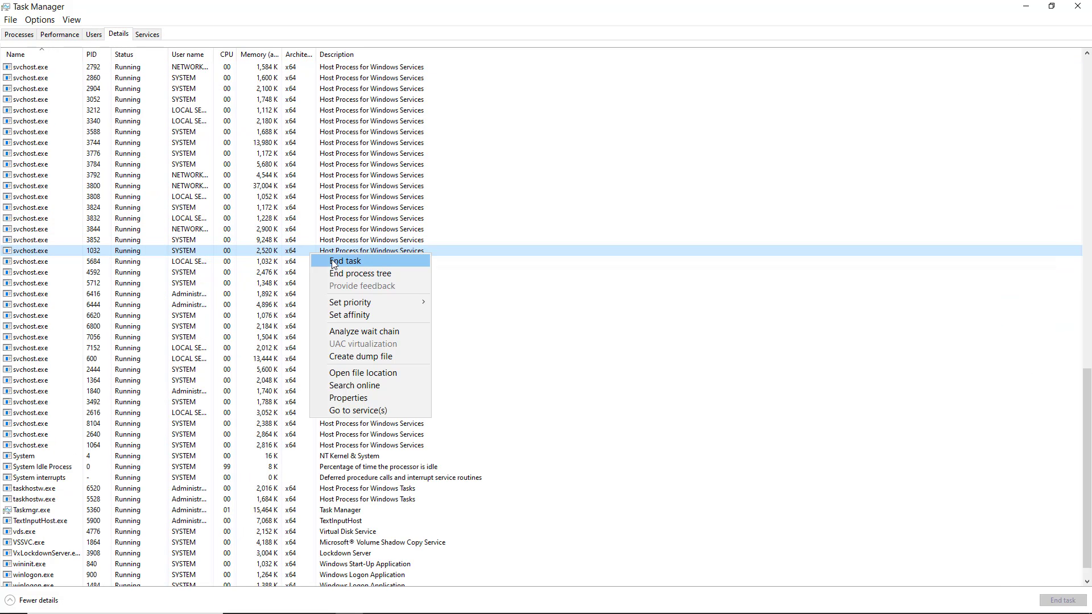
pyautogui.click(146, 36)
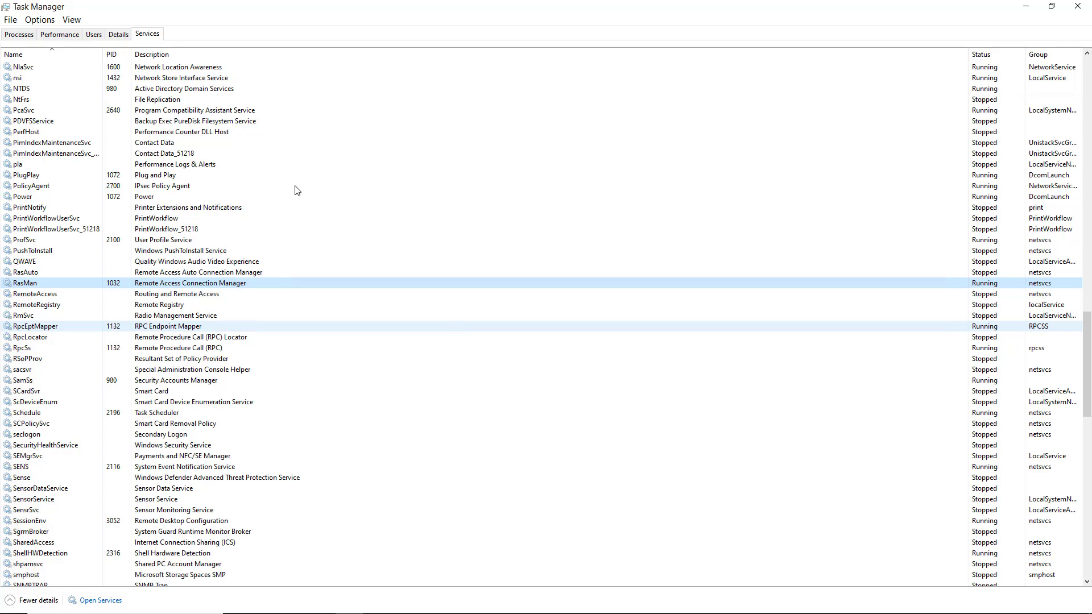
pyautogui.click(119, 35)
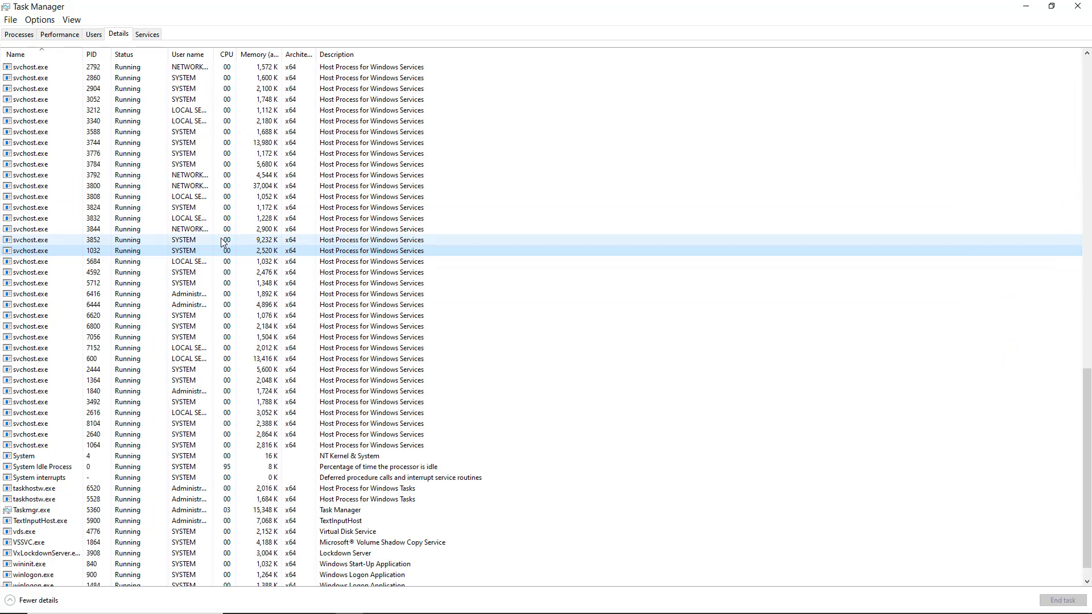
pyautogui.rightClick(233, 251)
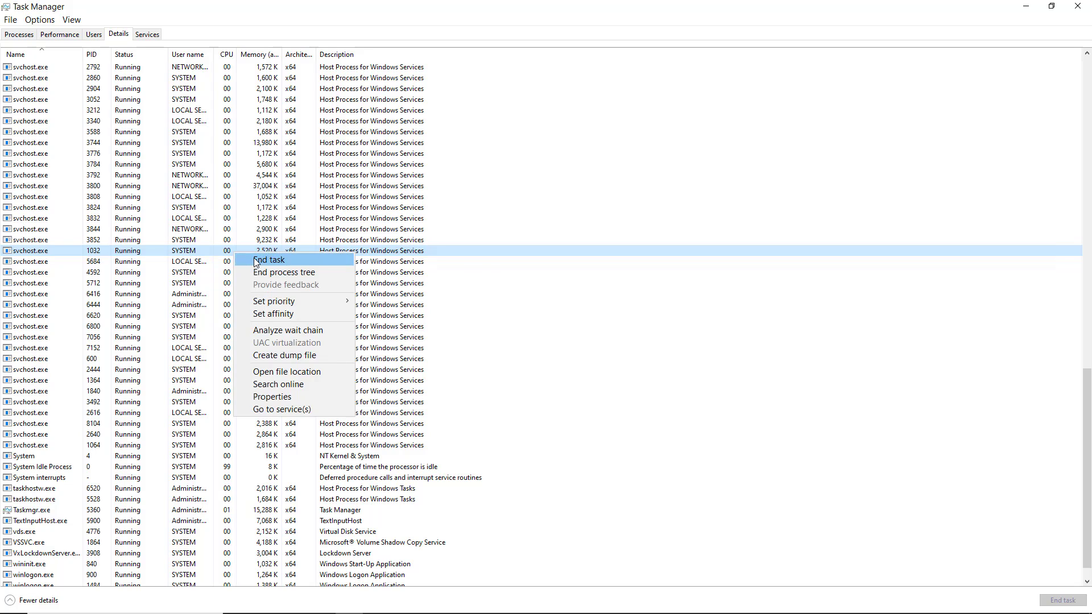
pyautogui.click(257, 260)
pyautogui.click(562, 331)
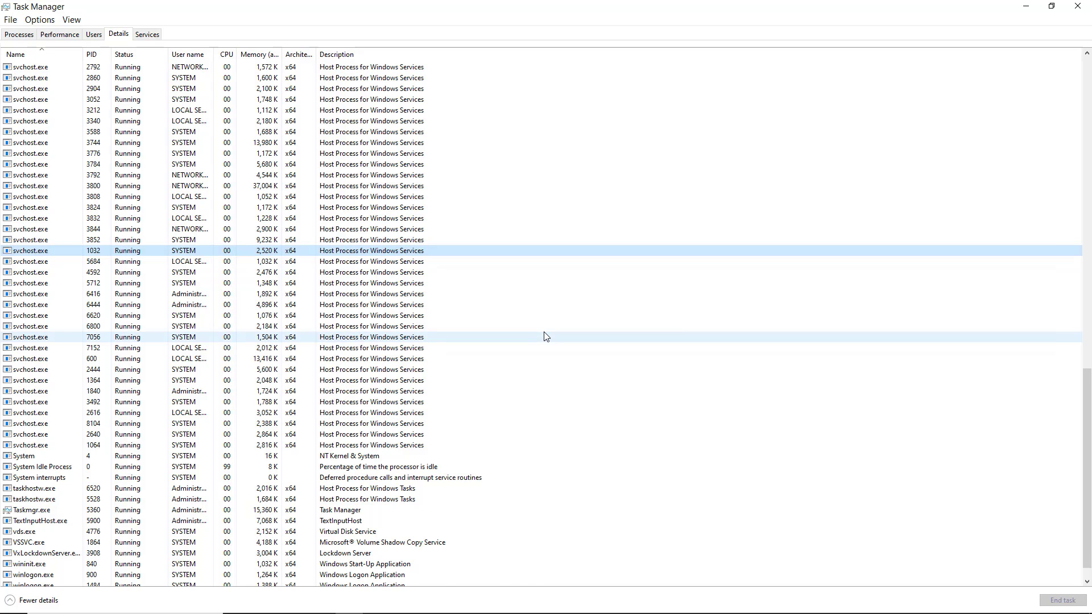
# Step: Start the stopped RasMan service and jump to its new svchost process, PID 6272
pyautogui.click(146, 35)
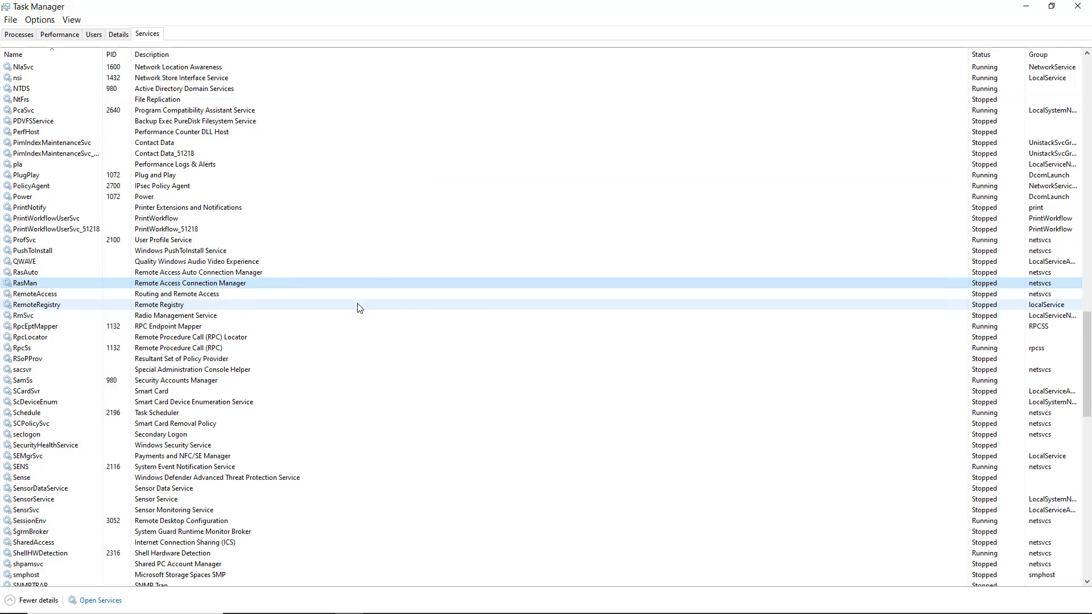
pyautogui.rightClick(266, 286)
pyautogui.click(294, 291)
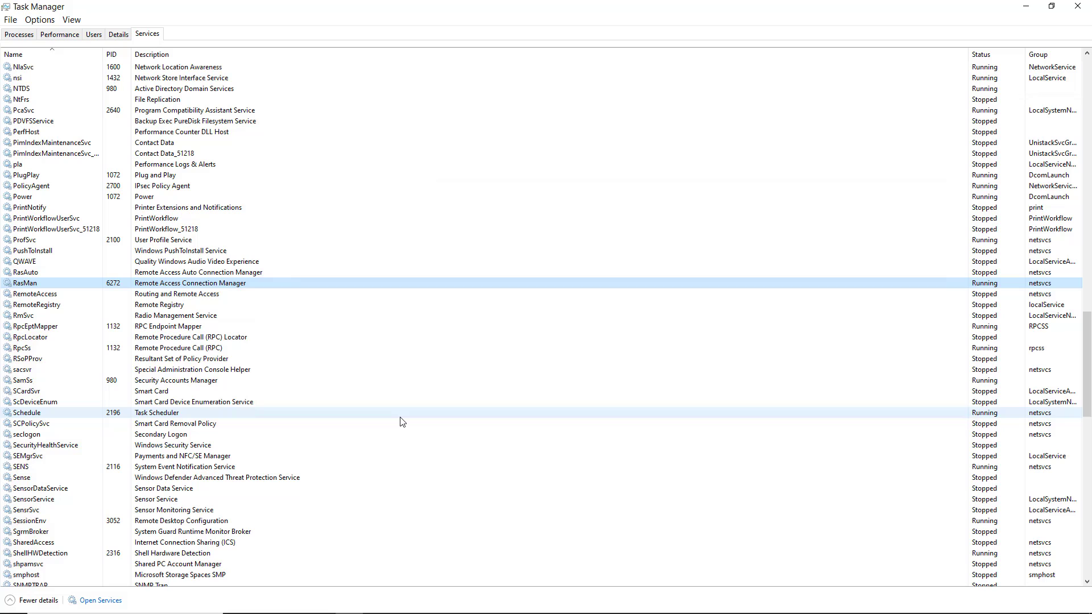
pyautogui.click(402, 421)
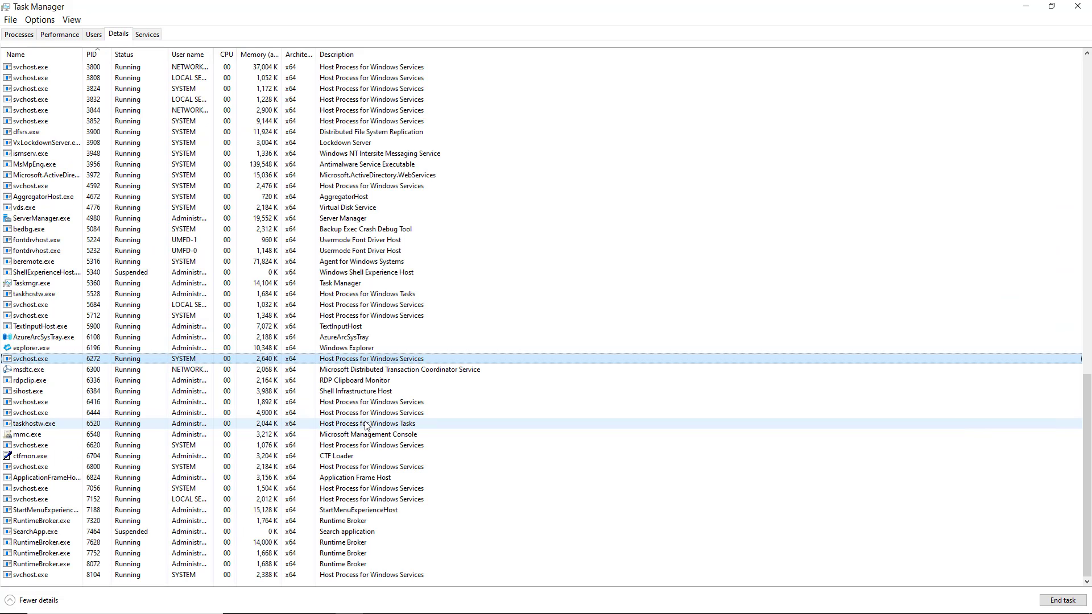